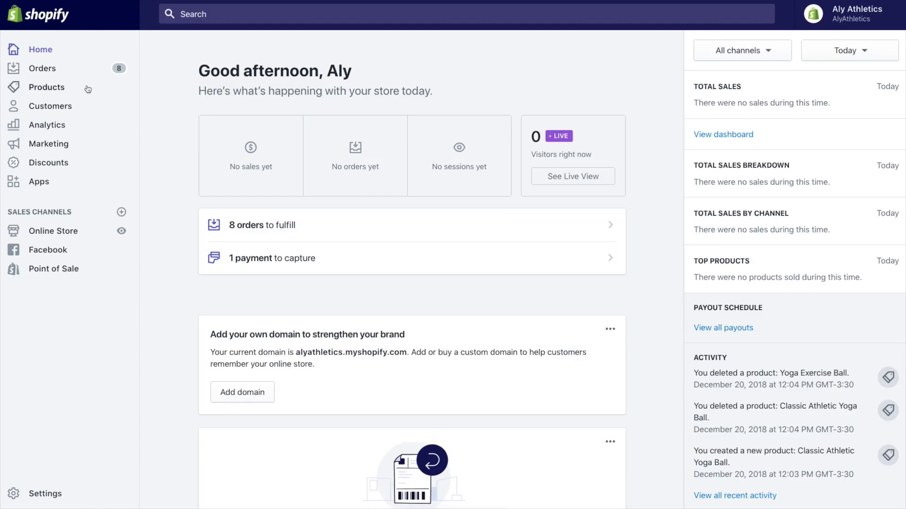
Create a product titled "Classic Athletic Yoga Ball" with a description covering its anti-burst material, benefits, PVC material, purple and silver colors, and quantity
left_click(67, 91)
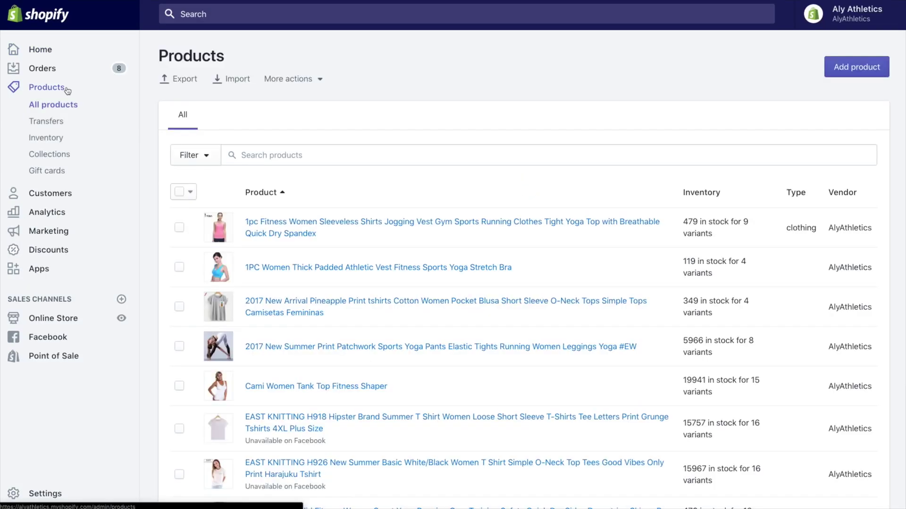
left_click(832, 75)
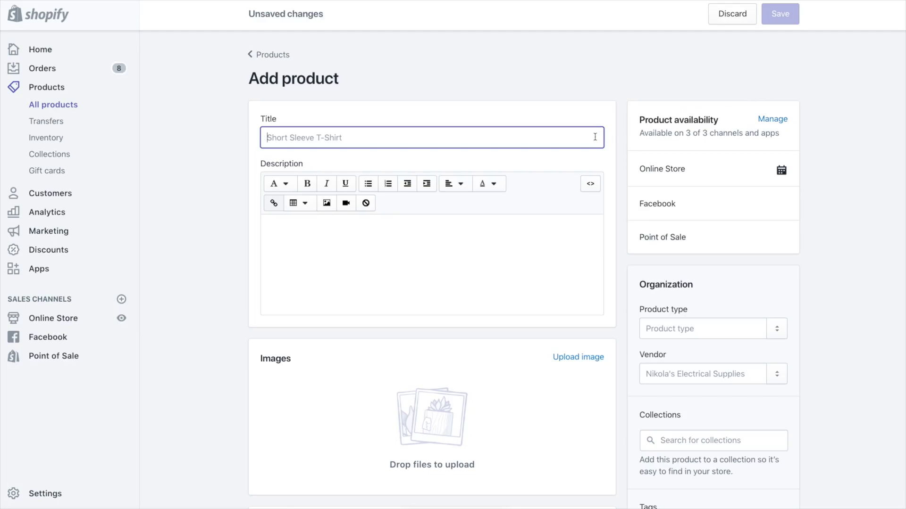
type("Classic Athletic Yoga Ball")
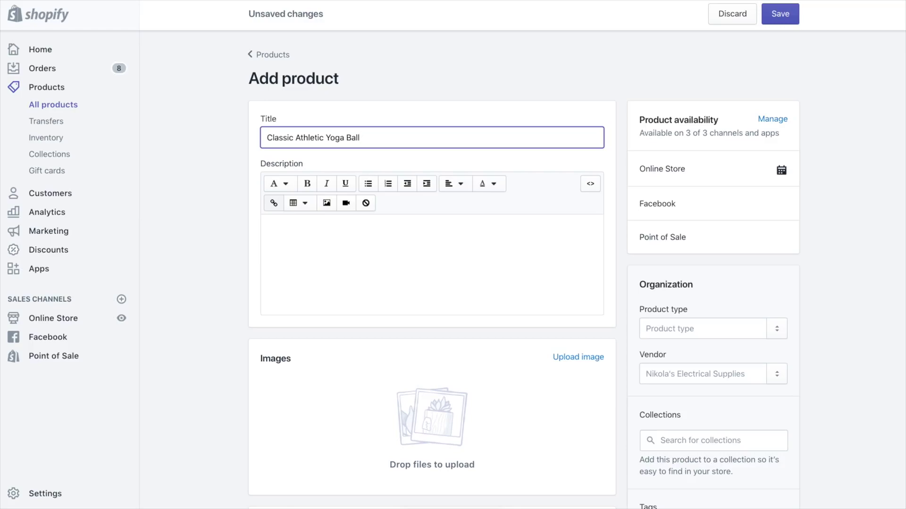
left_click(539, 235)
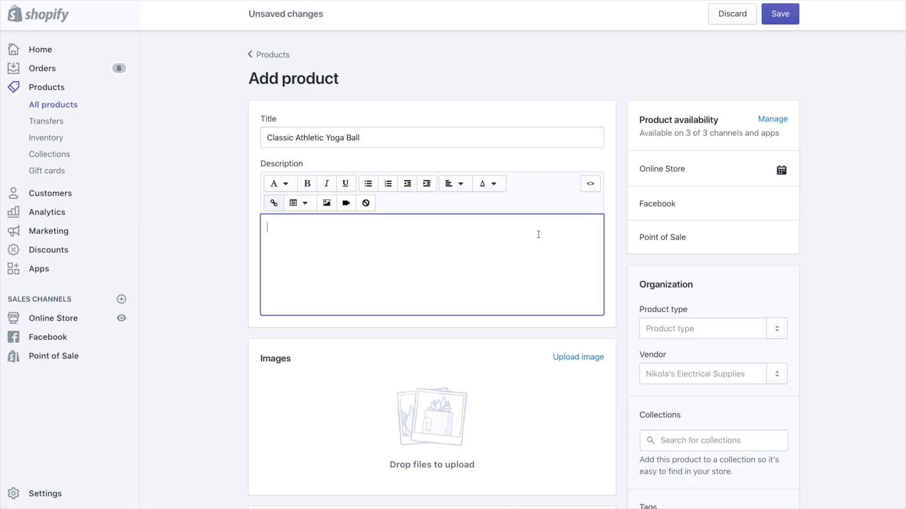
type("This Yoga Ball is made from Strong Anti-Burst material and is a great way to keep yourself in shape in the comfort of your own home.  * Strong Anti-Slip PVC material * Ideal for strengthening and toning your overall body muscle * Helps improve balance, coordination, flexibility and circulation * For indoor or outdoor use, ideal for use at home, in the office or in the gym * Safe, durable and easy to use  Material: PVC Color: purple, silver Quantity: 1 pc exercise ball")
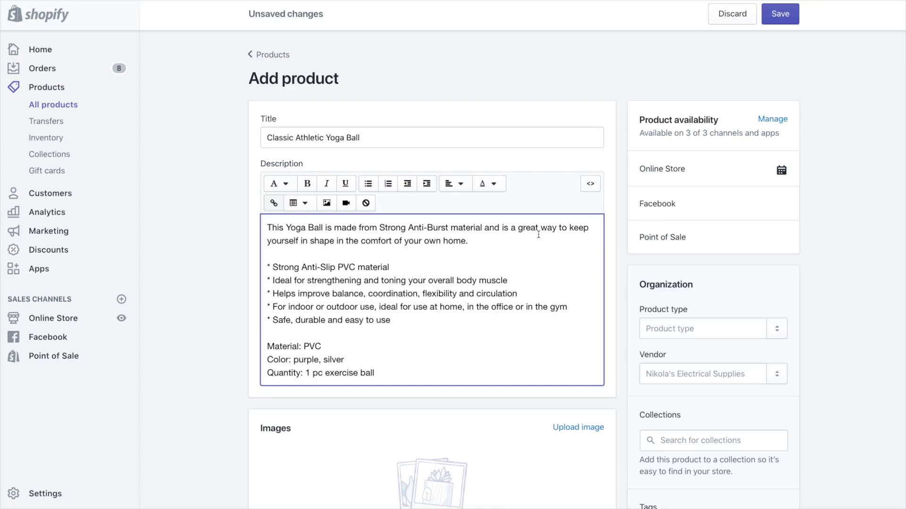
Upload yoga ball 1.jpg and yoga ball 2.jpg from the Desktop as the product's images
scroll(538, 234, "down", 5)
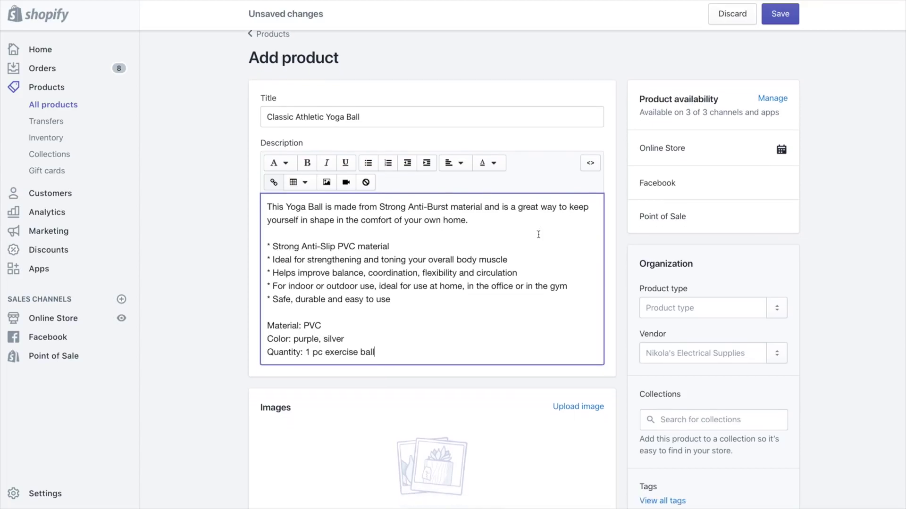
scroll(538, 235, "down", 4)
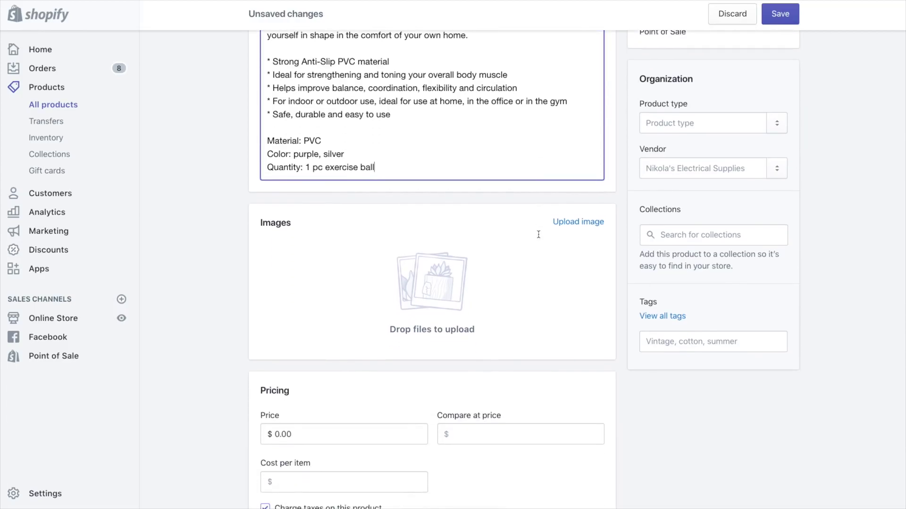
scroll(539, 234, "down", 1)
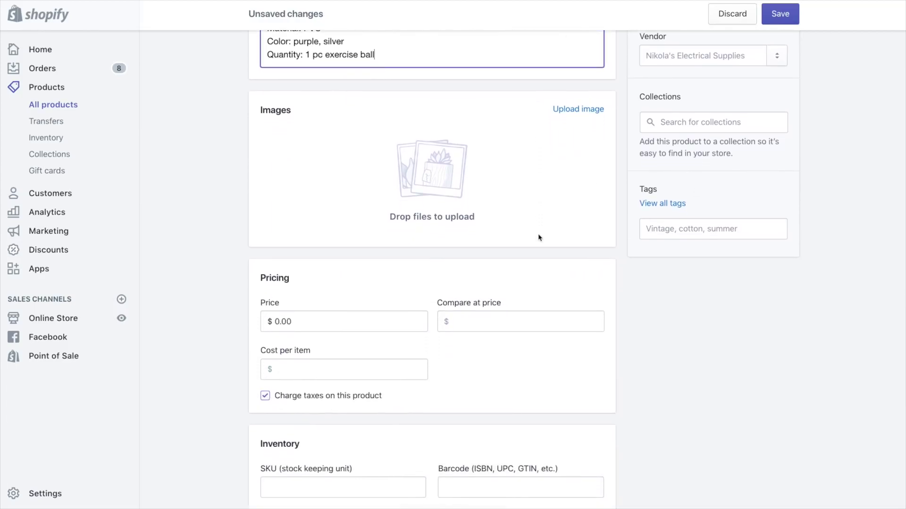
left_click(565, 110)
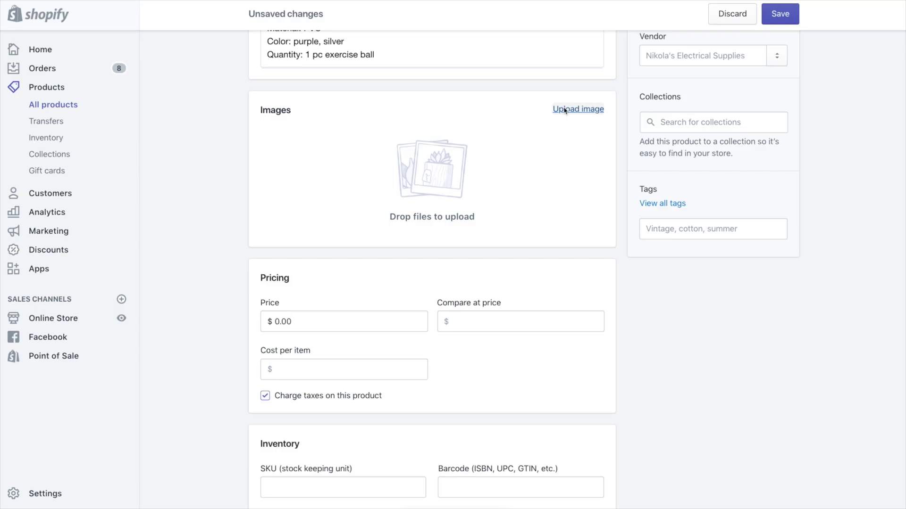
left_click(461, 27)
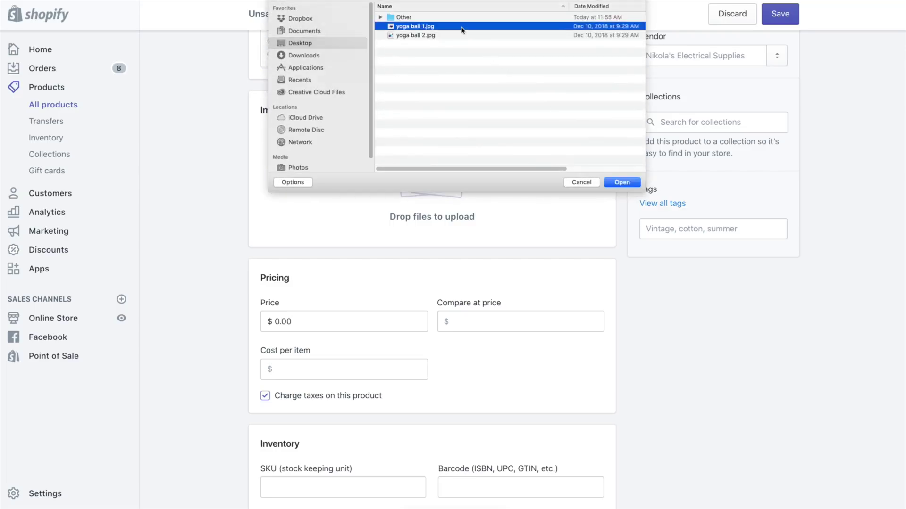
left_click(461, 36, "shift")
left_click(620, 183)
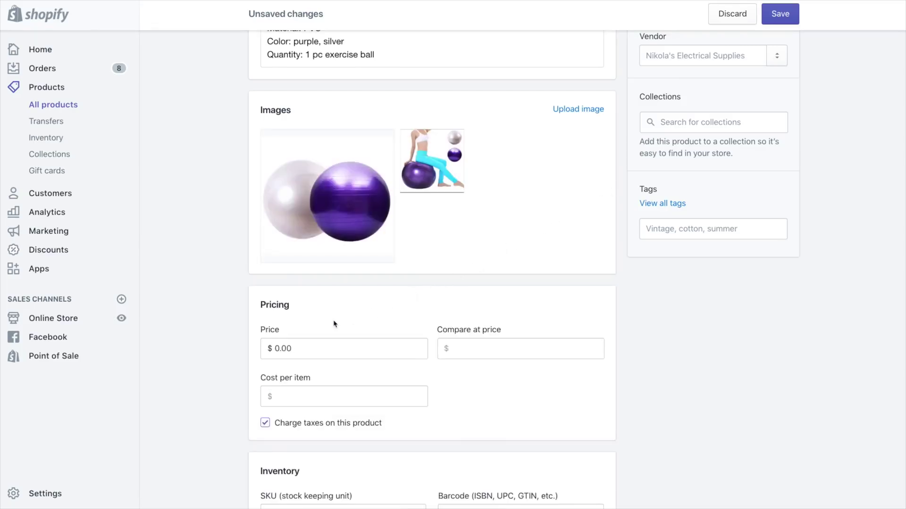
Set the product's price to $20.00, its compare at price to $30.00 and its cost per item to $10.00
left_click(276, 348)
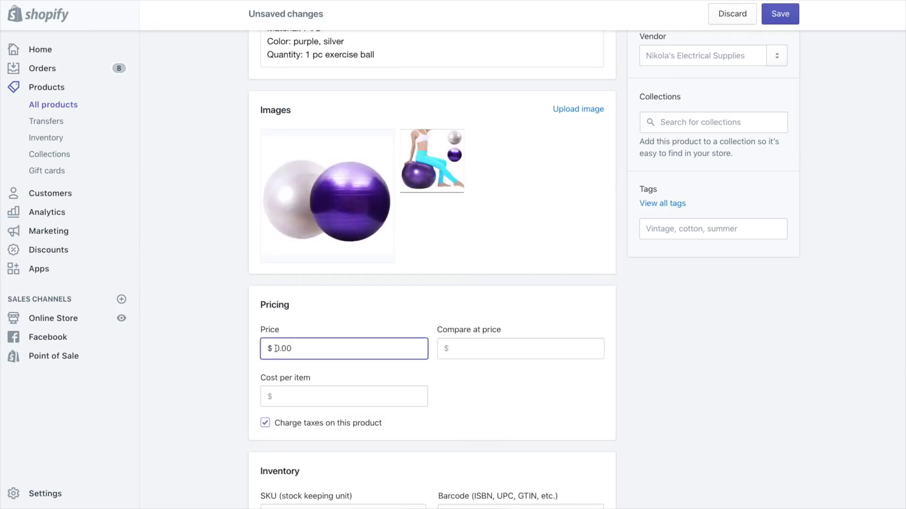
type("2")
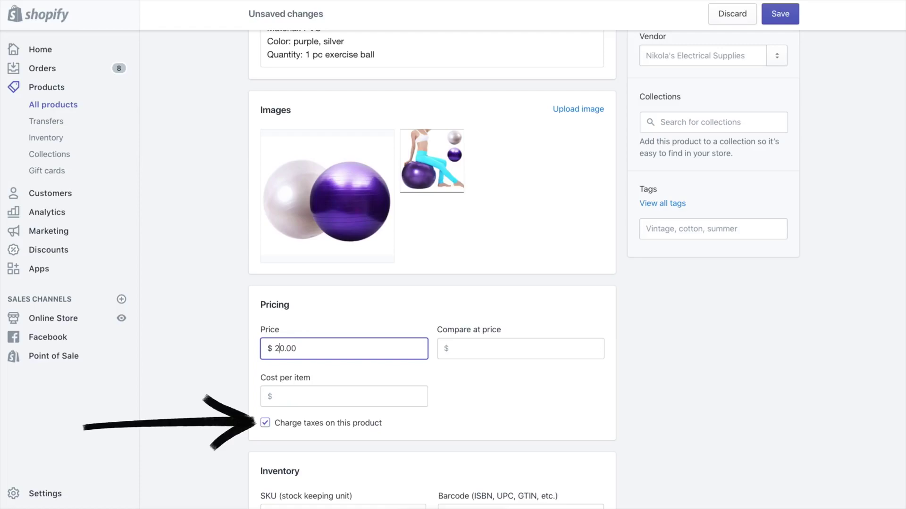
left_click(468, 360)
left_click(468, 359)
type("30.00")
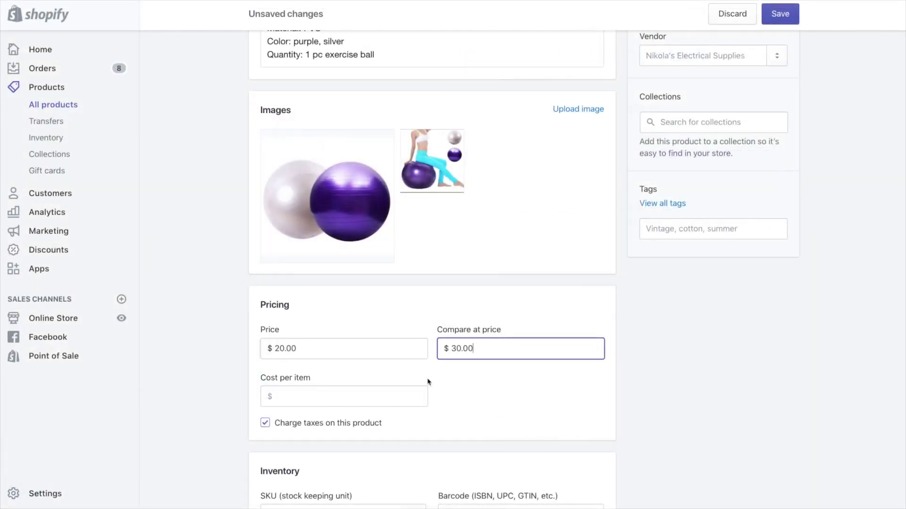
left_click(394, 395)
type("10.00")
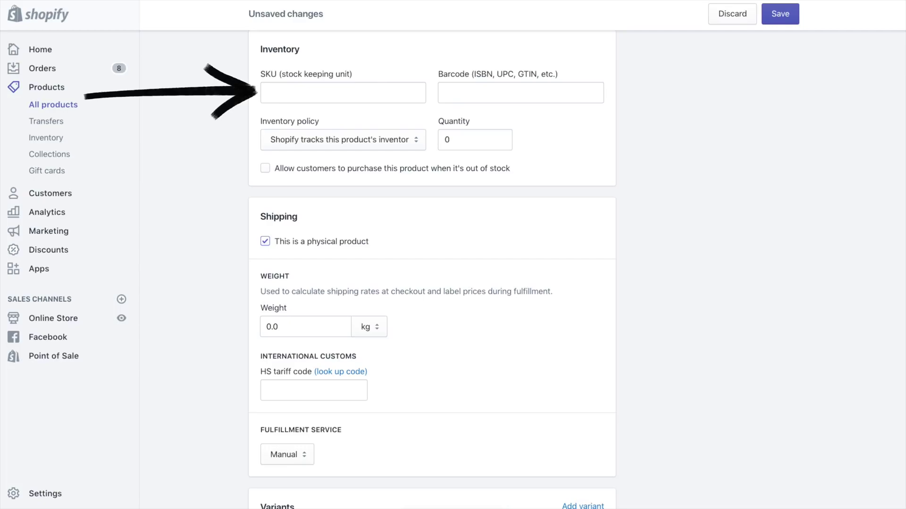
Enter the SKU DTO-M and have Shopify track the product's inventory with a quantity of 15
type("DTO-M")
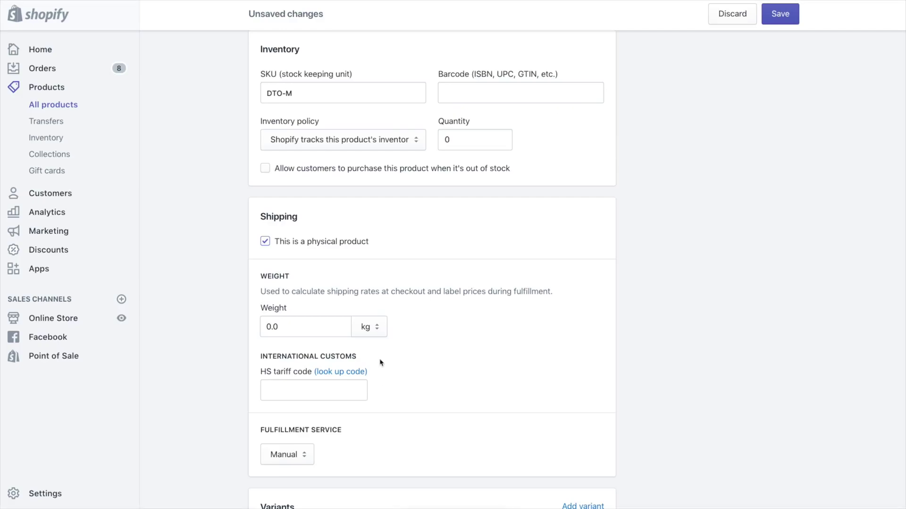
left_click(349, 147)
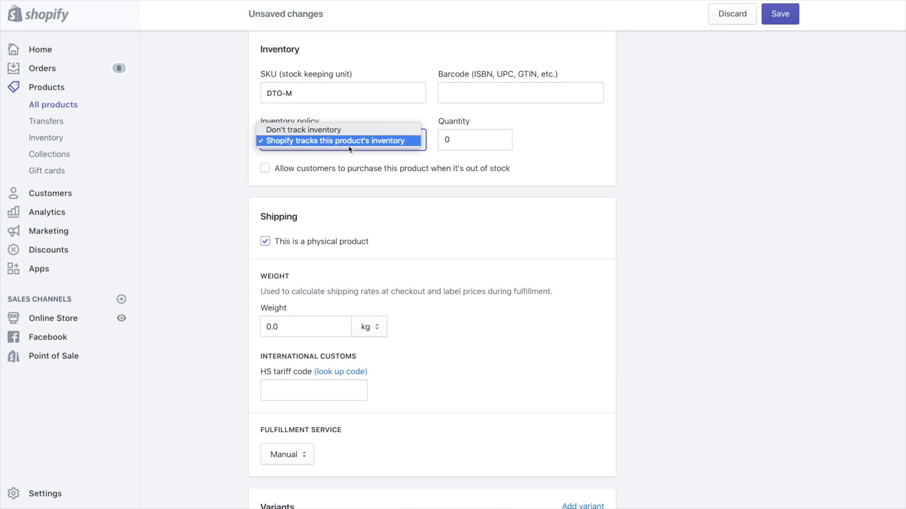
left_click(350, 141)
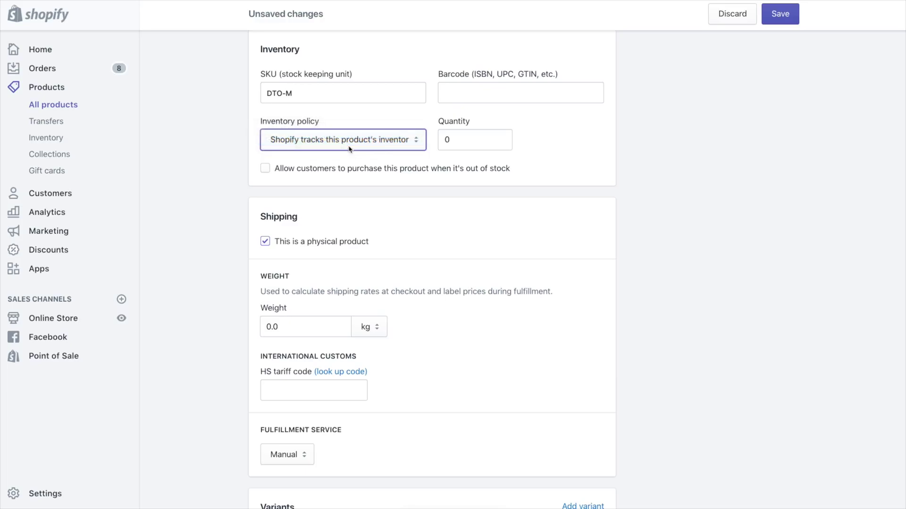
double_click(452, 145)
type("15")
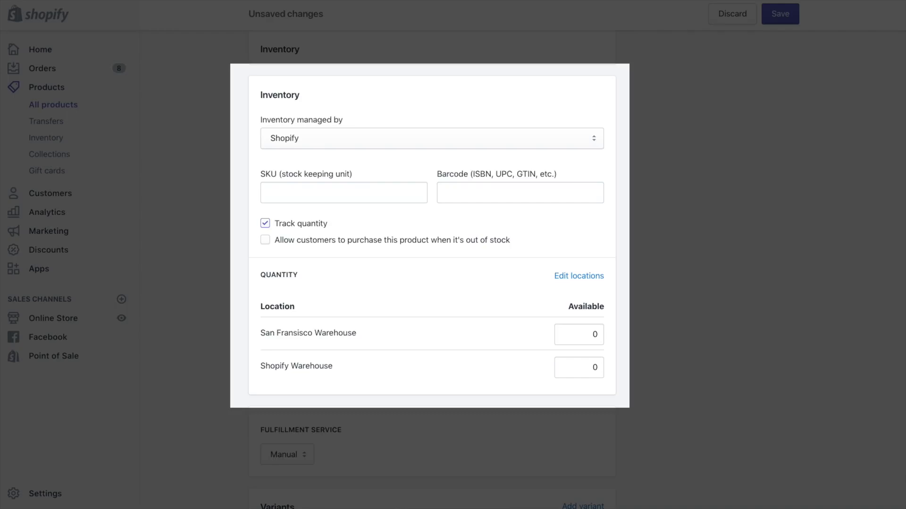
Set 15 available at both San Fransisco Warehouse and Shopify Warehouse, and allow customers to purchase the product when it's out of stock
left_click(600, 335)
key("BackSpace")
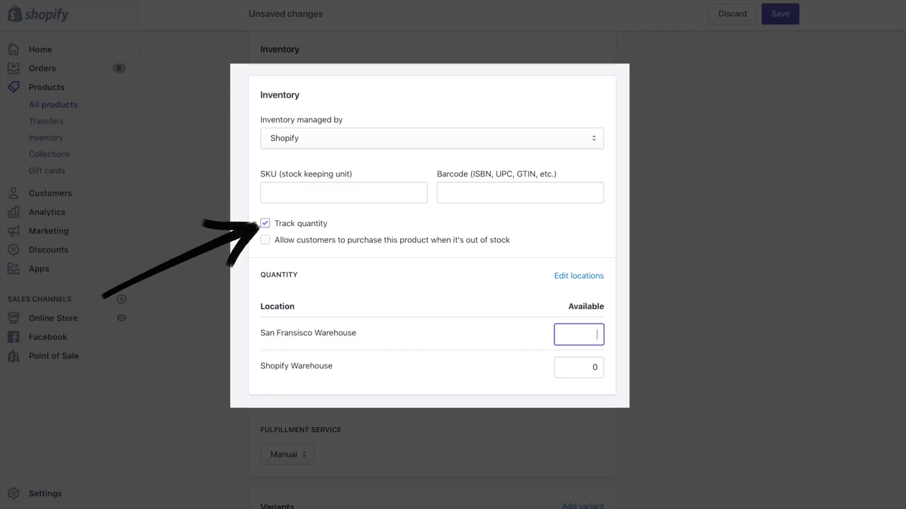
type("15")
key("Tab")
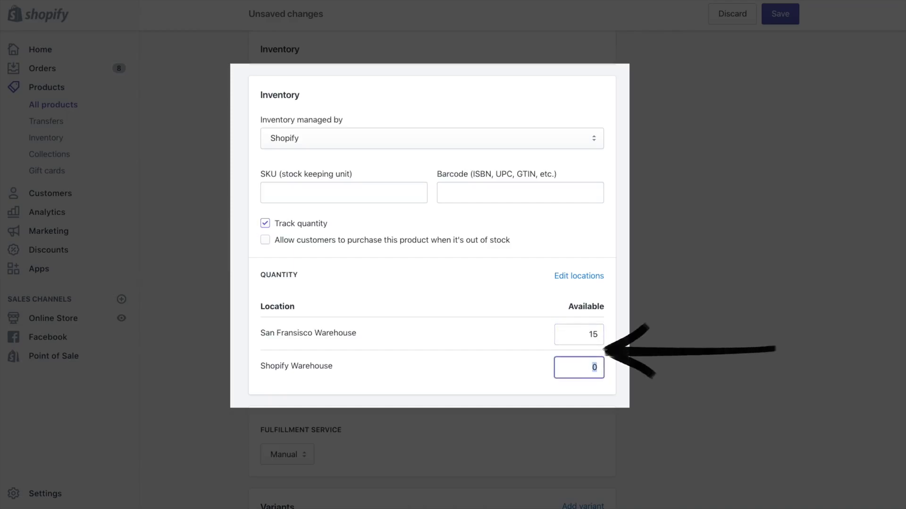
type("15")
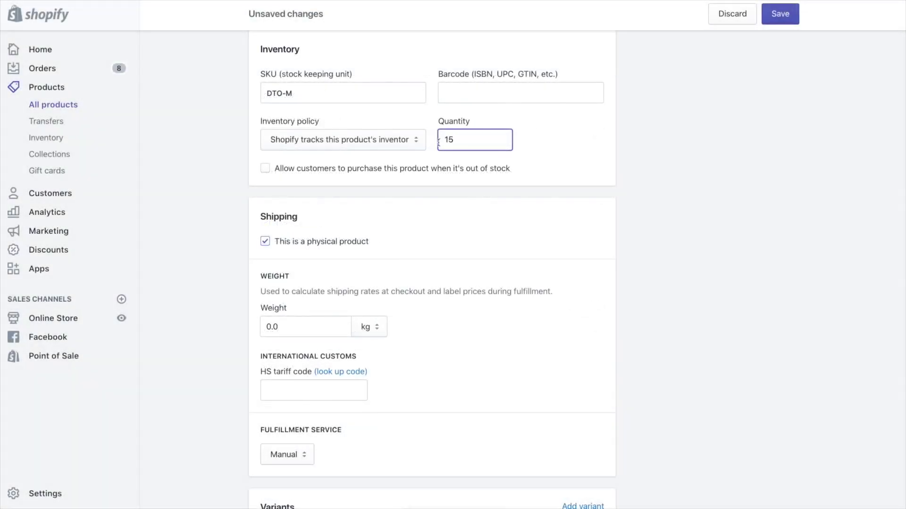
left_click(266, 169)
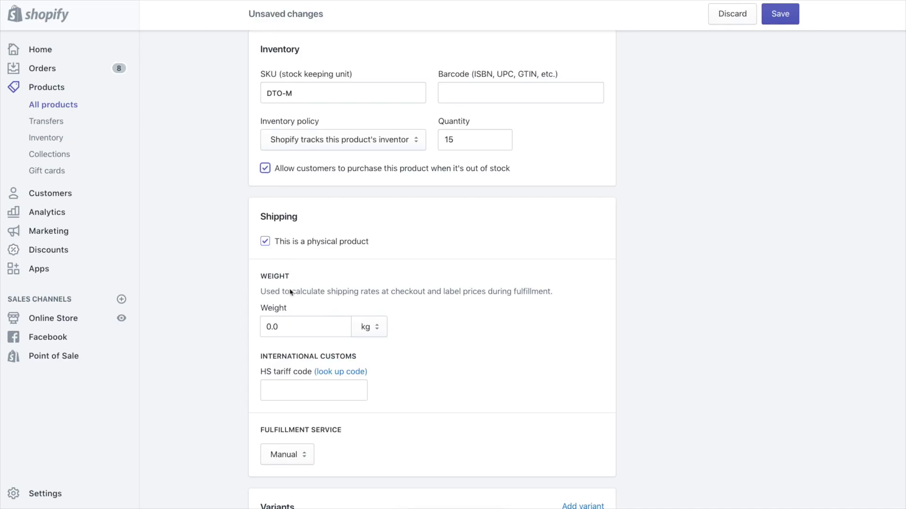
Set the product's shipping weight to 1.7 kg and keep Manual as the fulfillment service
left_click_drag(293, 327, 263, 317)
type("1.7")
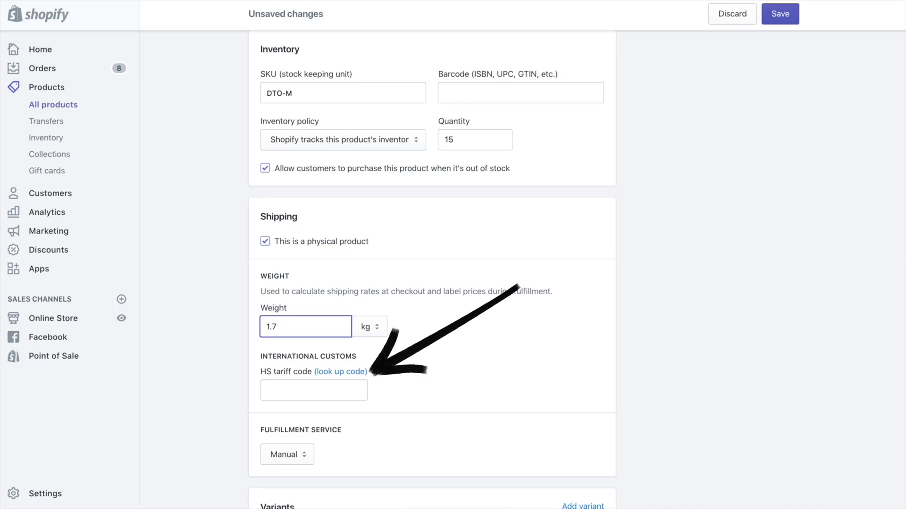
left_click(279, 454)
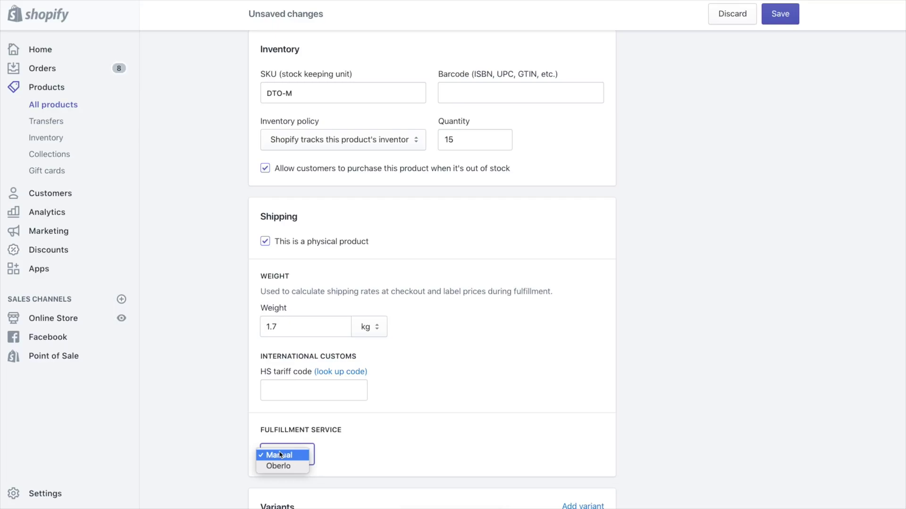
left_click(279, 455)
Add product variants with the Size values Medium and Large and the Color values Silver and Purple
scroll(279, 455, "down", 5)
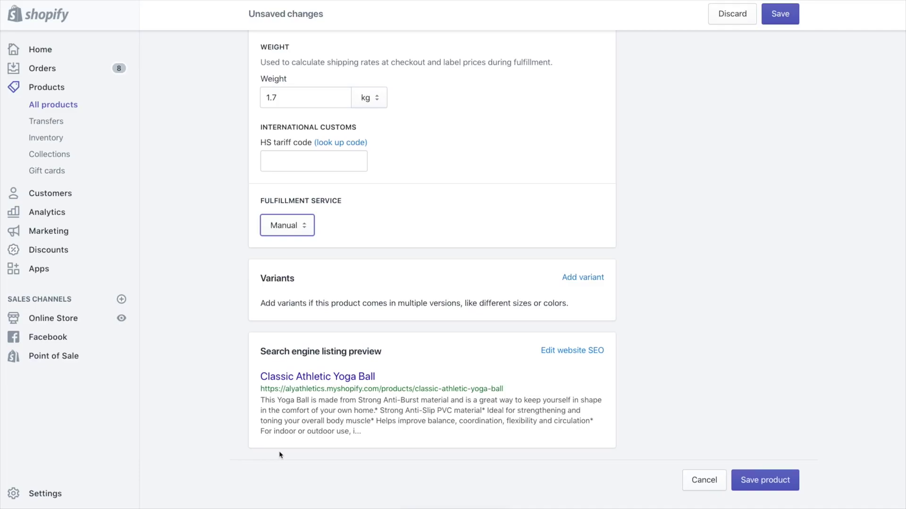
left_click(568, 282)
left_click(488, 367)
type("M")
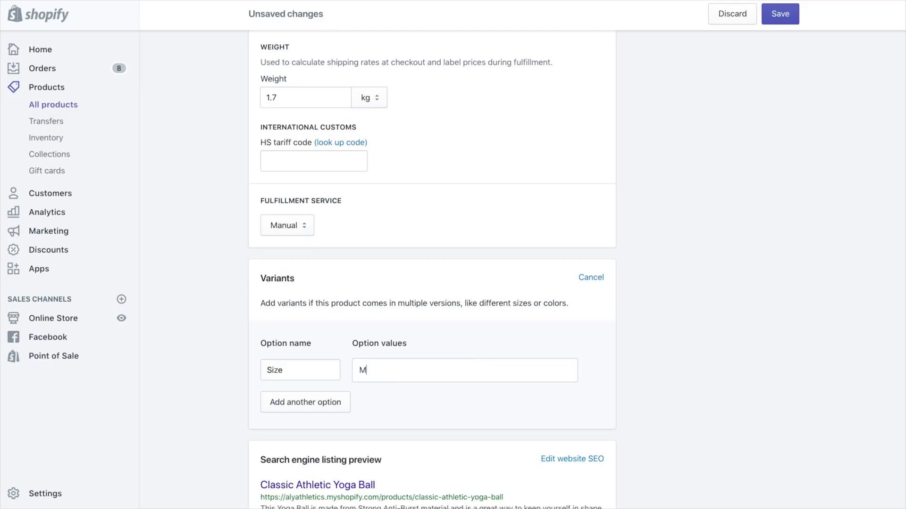
type("edium,Large,")
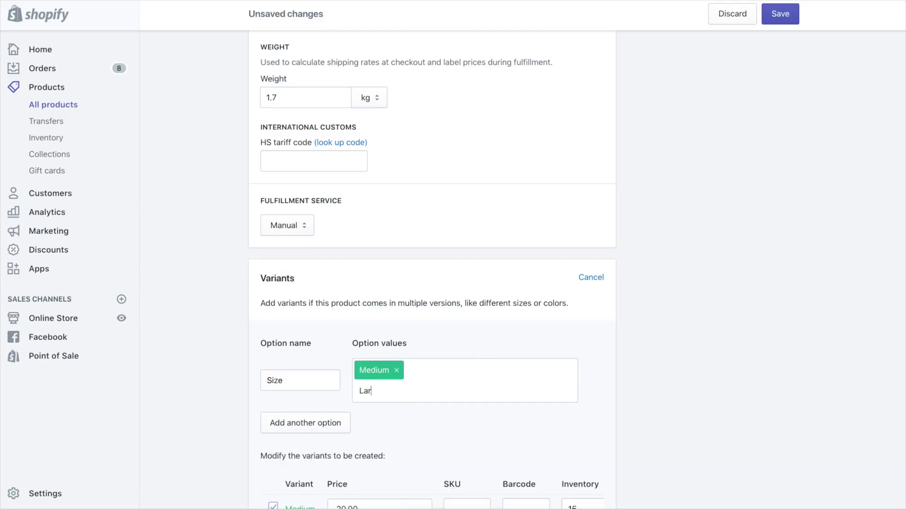
left_click(338, 423)
left_click(357, 422)
type("Silver,Purple,")
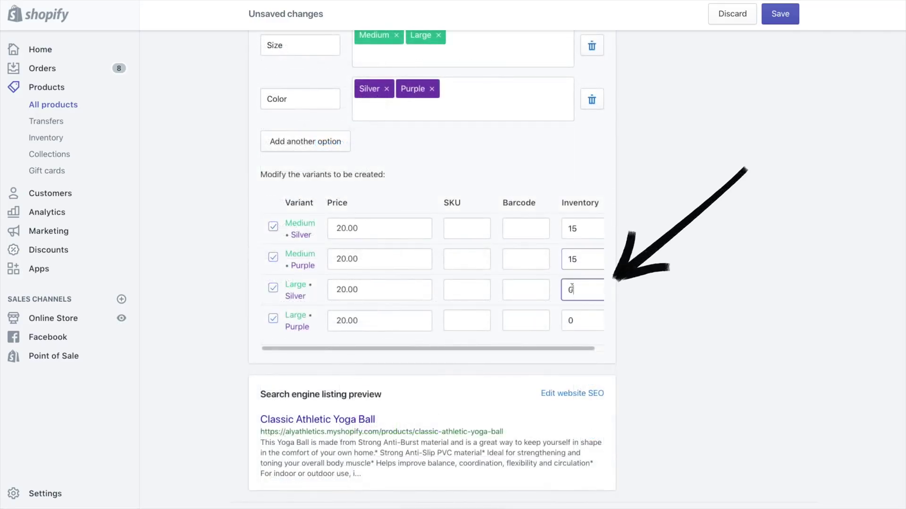
Set the inventory of the Large Silver and Large Purple variants to 20 each
left_click_drag(571, 288, 562, 287)
type("20")
left_click_drag(575, 319, 563, 318)
type("20")
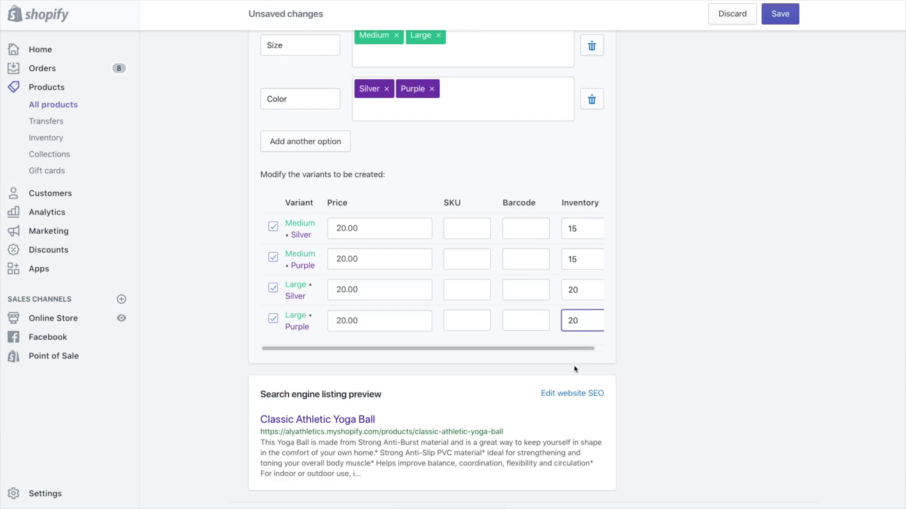
Open the website SEO fields of the search engine listing and review them
left_click(572, 393)
scroll(574, 395, "down", 3)
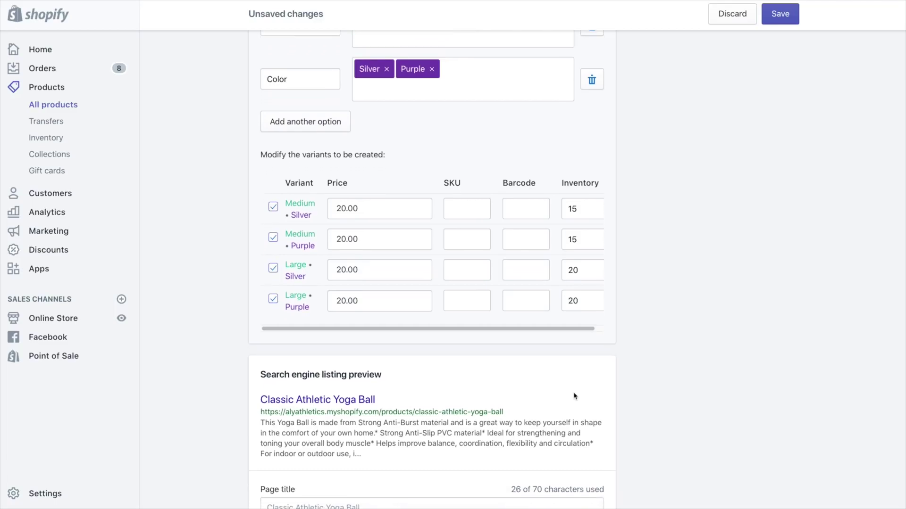
scroll(574, 396, "down", 2)
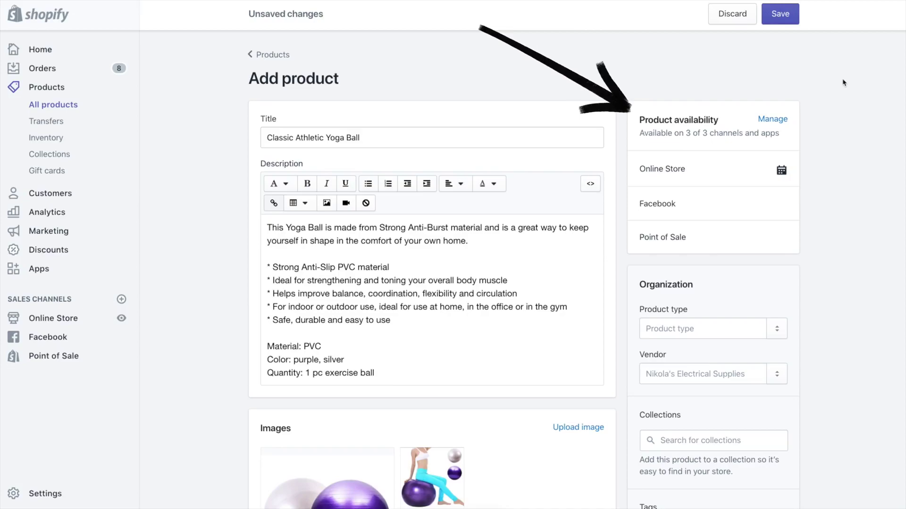
Remove Facebook from the product's availability, keeping Online Store and Point of Sale
left_click(781, 119)
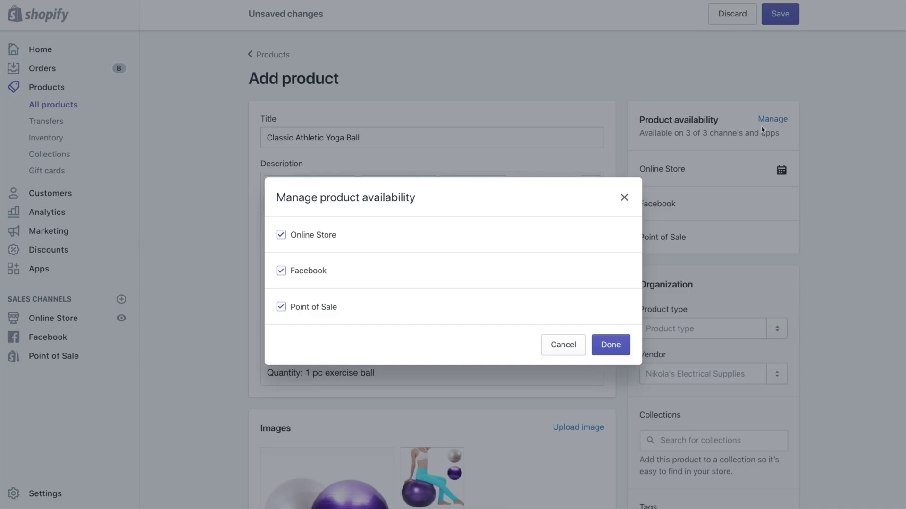
left_click(281, 271)
left_click(603, 354)
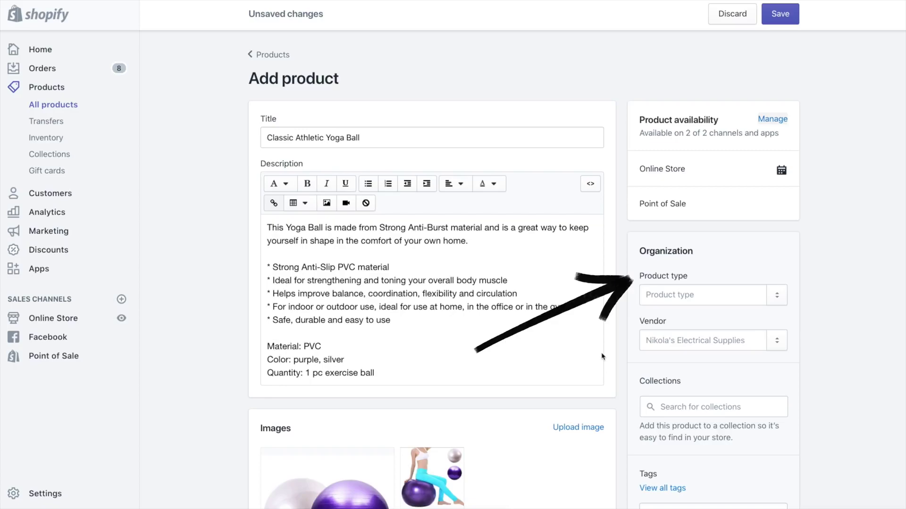
Set the product type to Yoga Ball and choose AlyAthletics as the vendor
left_click(669, 298)
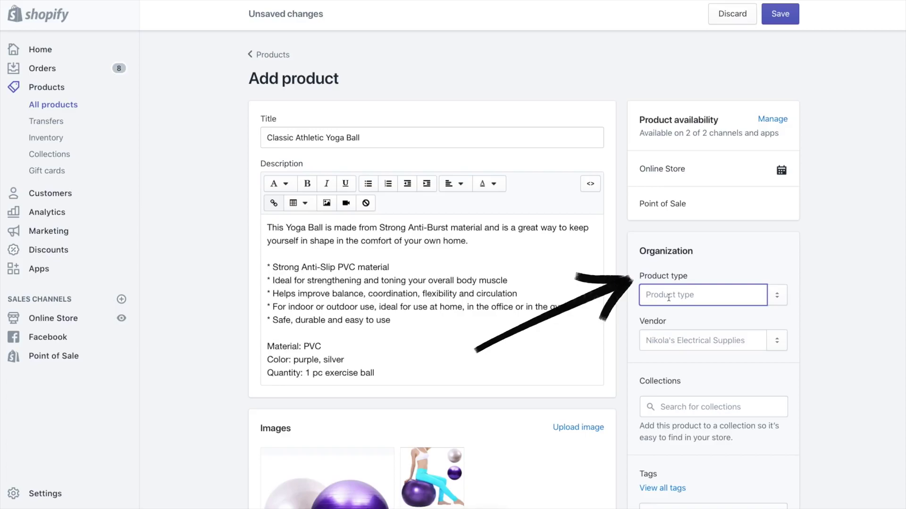
type("Yoga Ball")
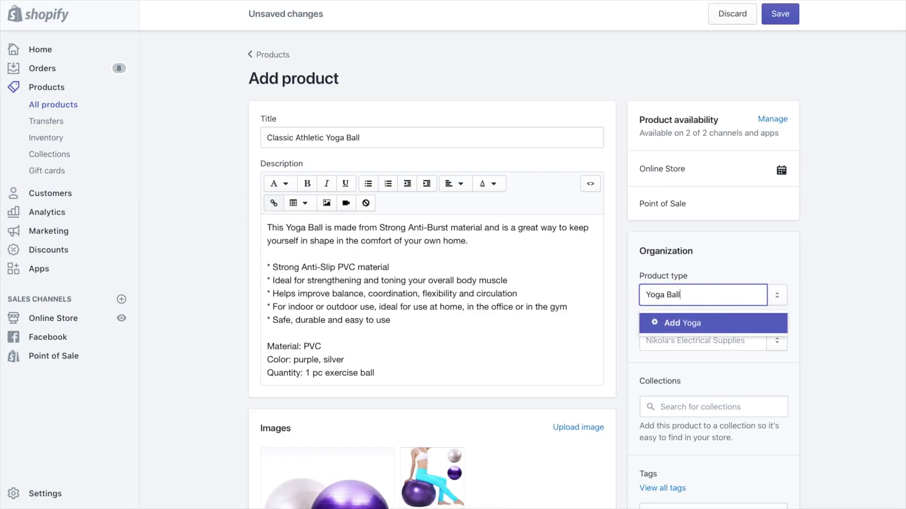
key("Return")
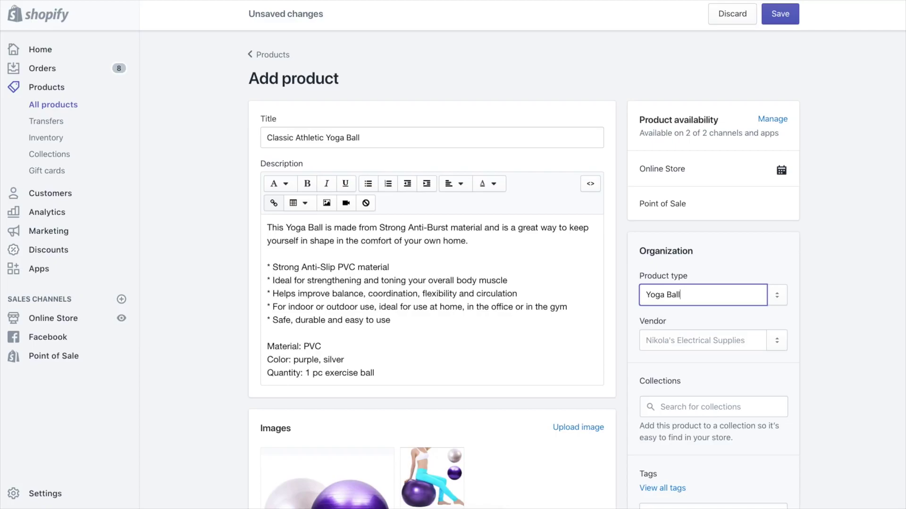
left_click(668, 339)
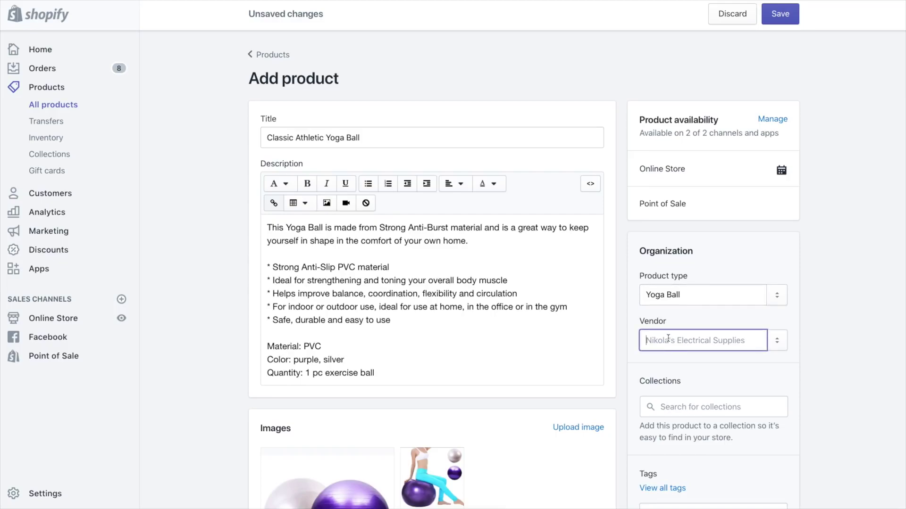
type("Aly")
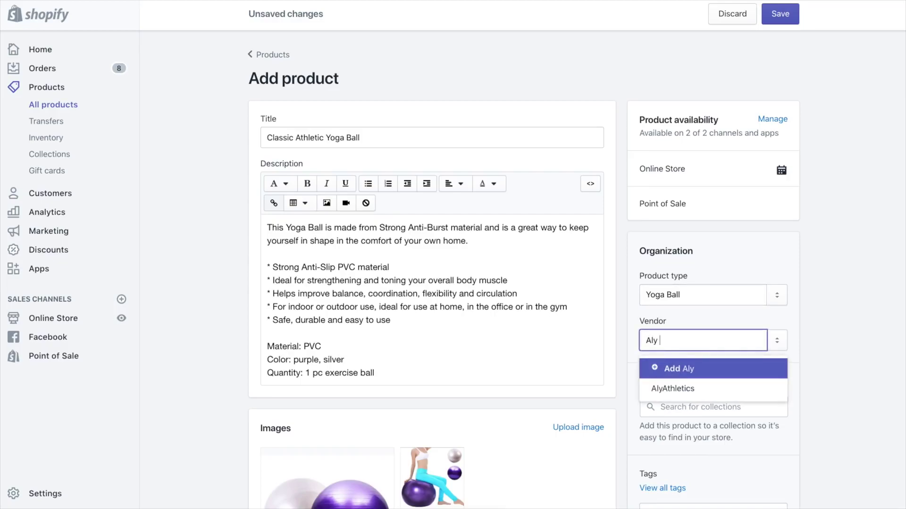
left_click(670, 389)
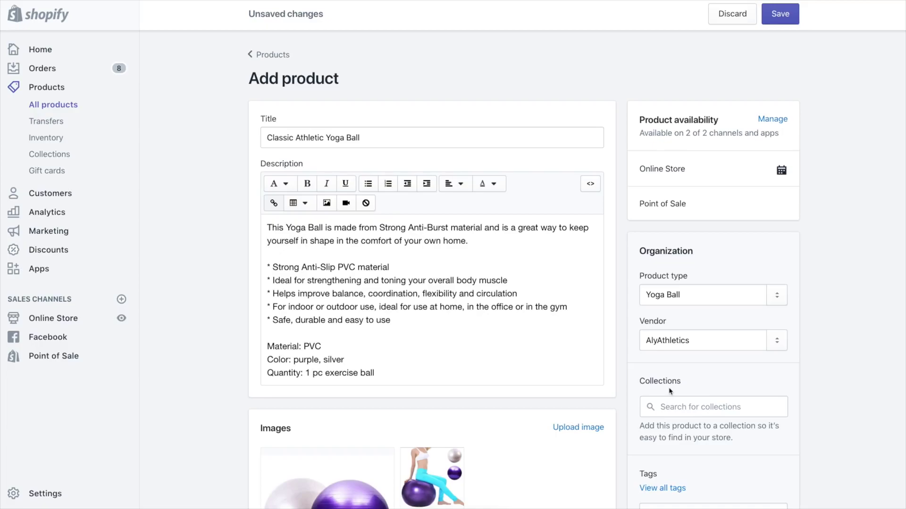
Add the yoga ball product to the Athletic Accessories collection
left_click(669, 406)
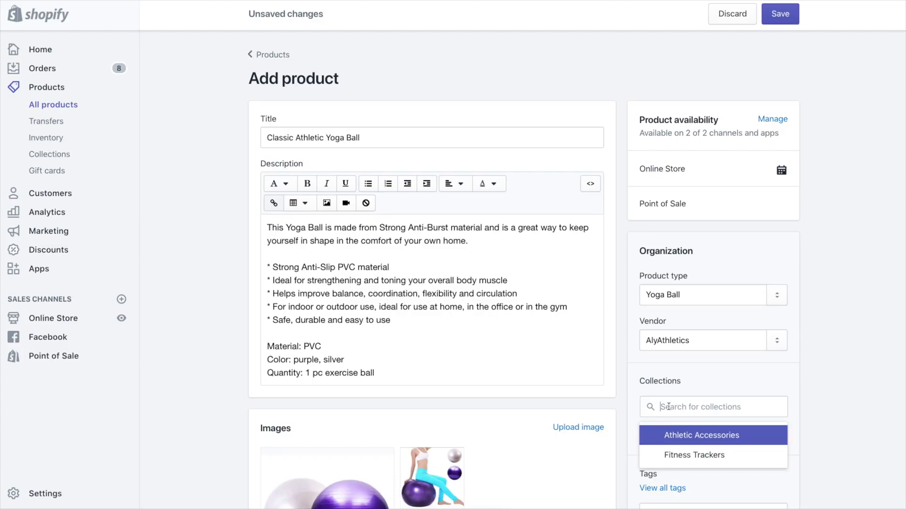
left_click(674, 436)
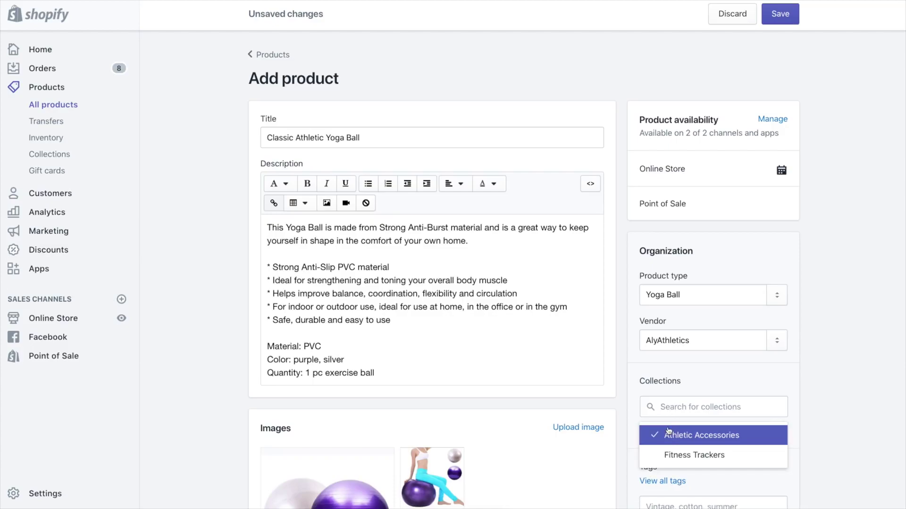
left_click(629, 456)
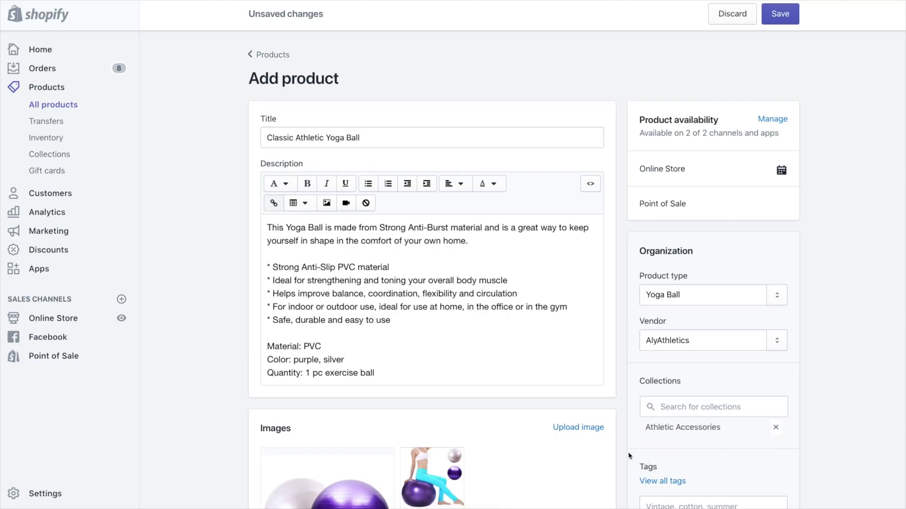
Add the tags yoga and accessories to the product and save it
scroll(628, 456, "down", 2)
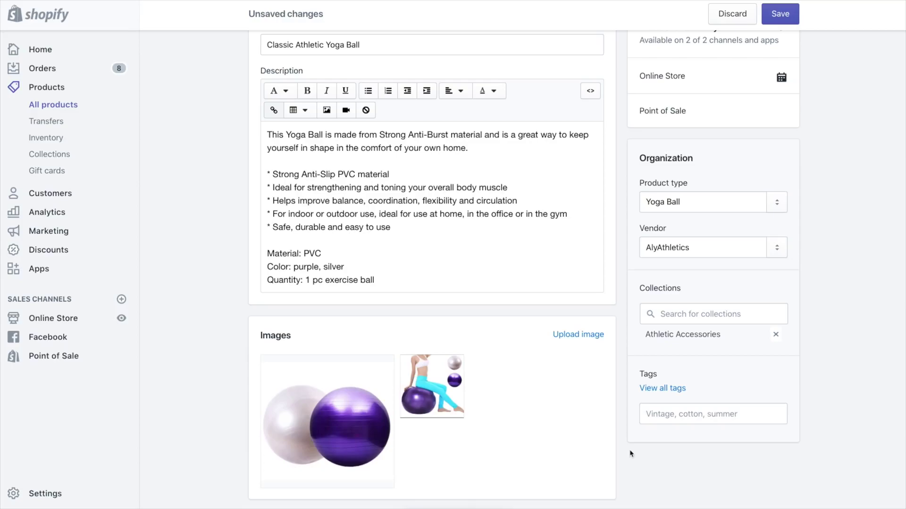
left_click(647, 419)
type("yoga")
key("Return")
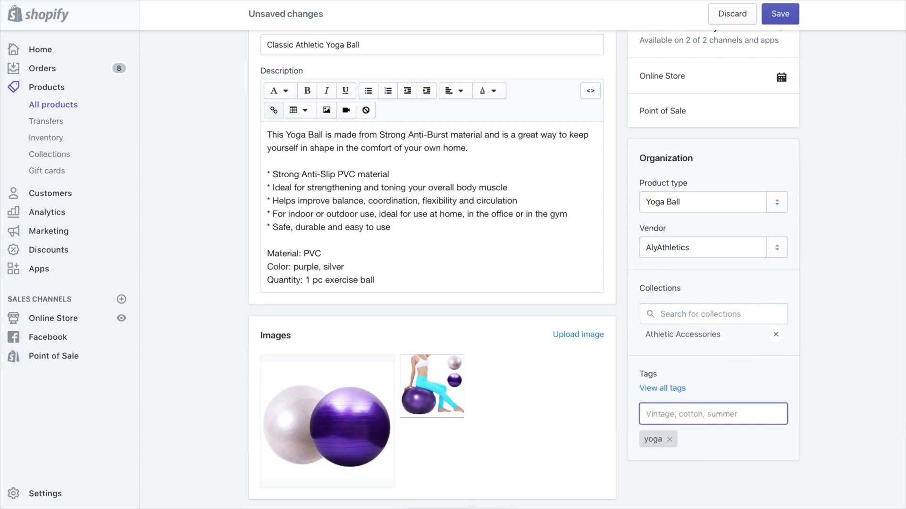
type("accessories")
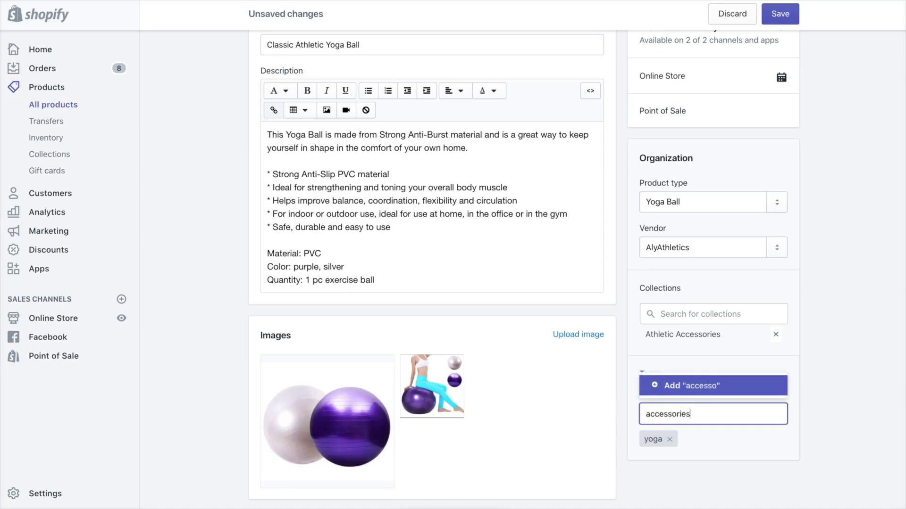
key("Return")
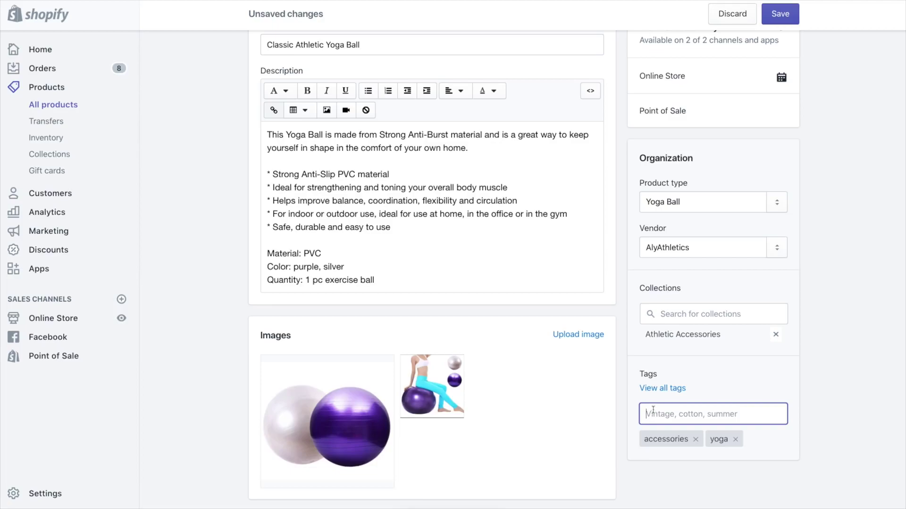
left_click(776, 24)
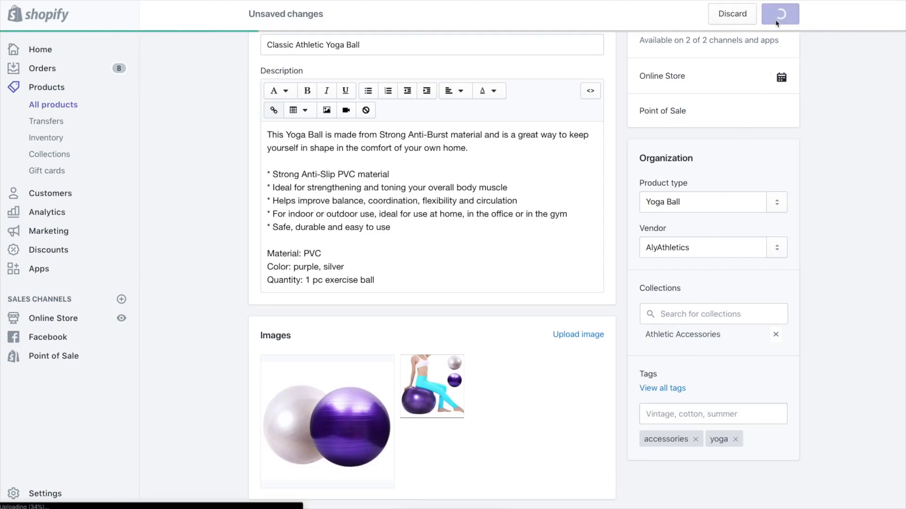